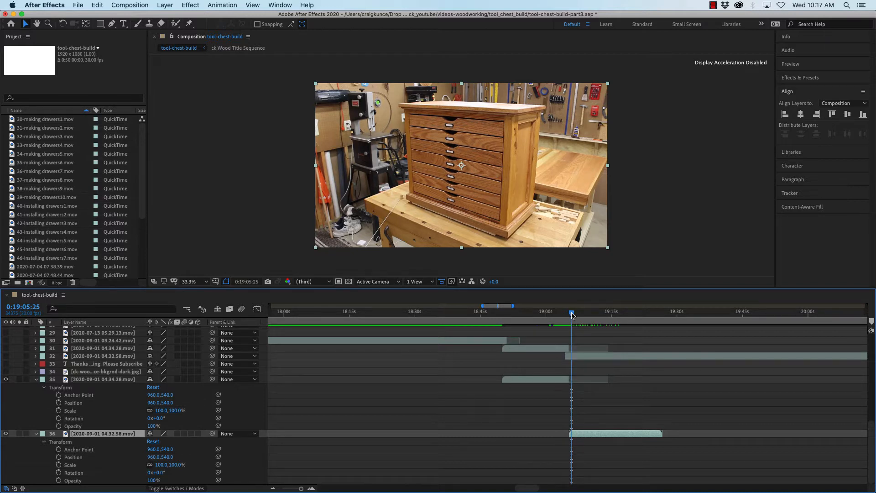
- Shift the layer 36 clip earlier so it starts at 0:19:03:29, overlapping the end of the layer 35 clip, and briefly play it
drag(572, 315, 564, 314)
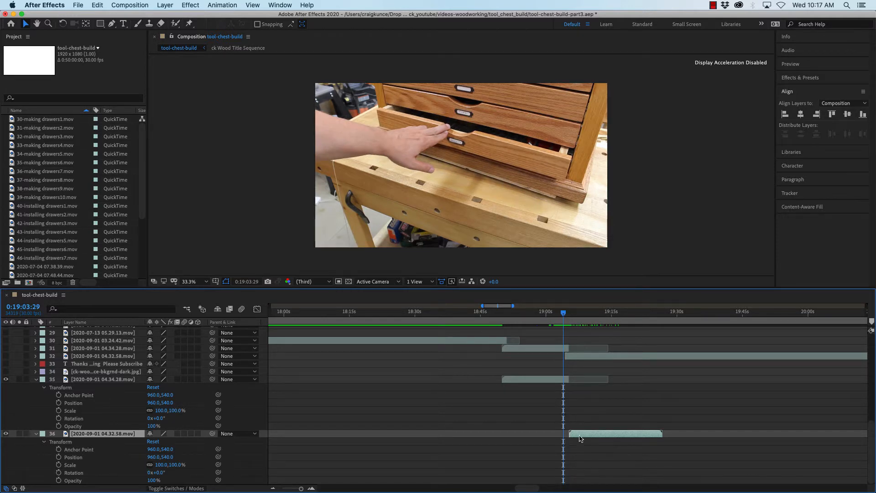
drag(580, 436, 573, 438)
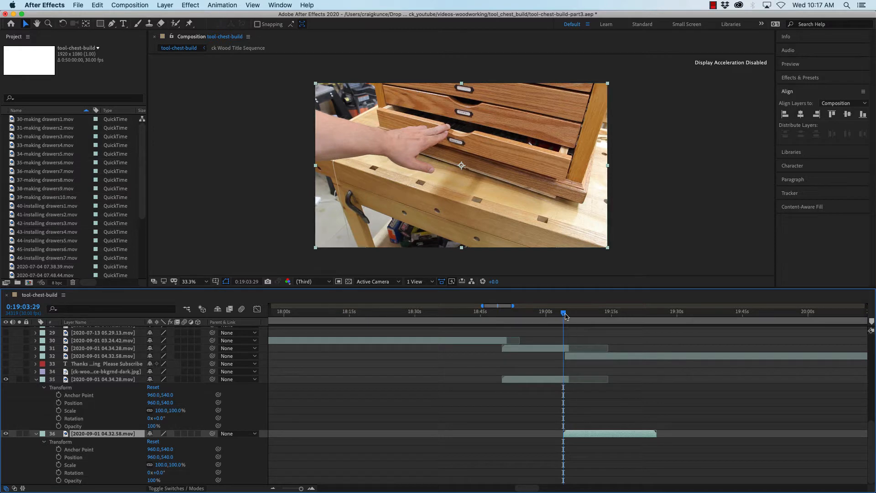
key(space)
key(space)
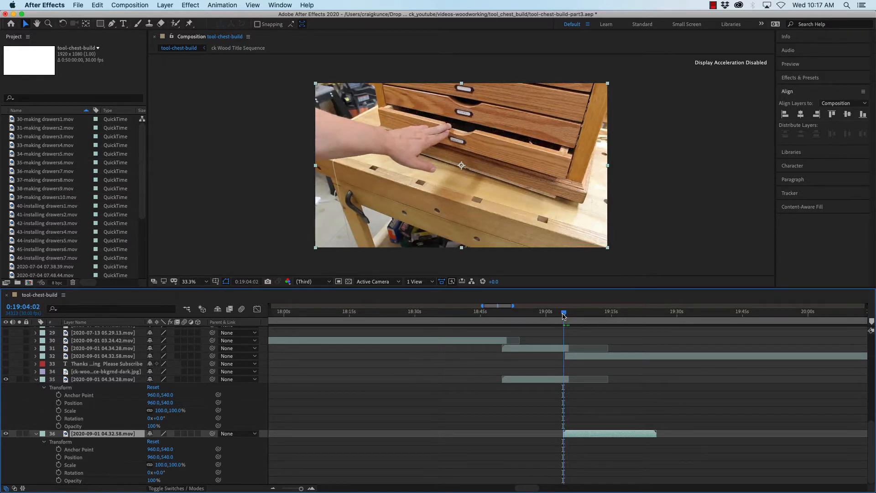
click(564, 314)
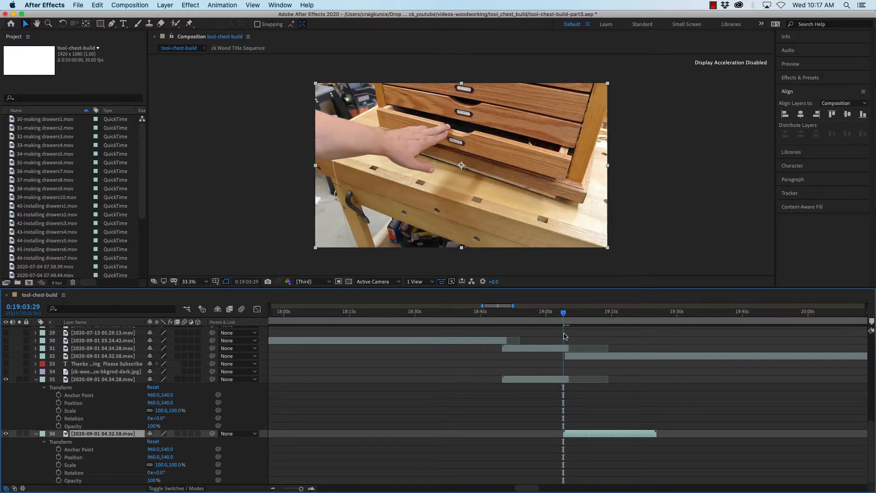
- At 0:19:06:08, move the layer 36 clip horizontally out of the frame to the left, at position -963, 540
drag(563, 314, 574, 314)
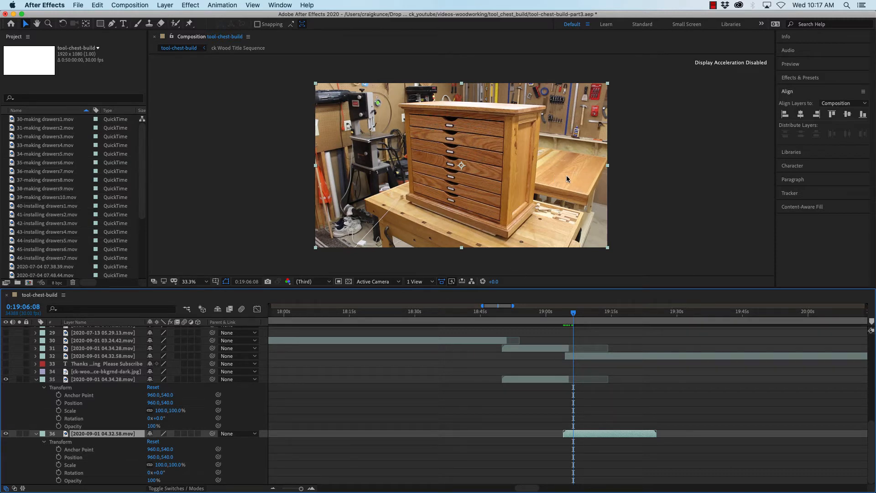
drag(566, 174, 273, 174)
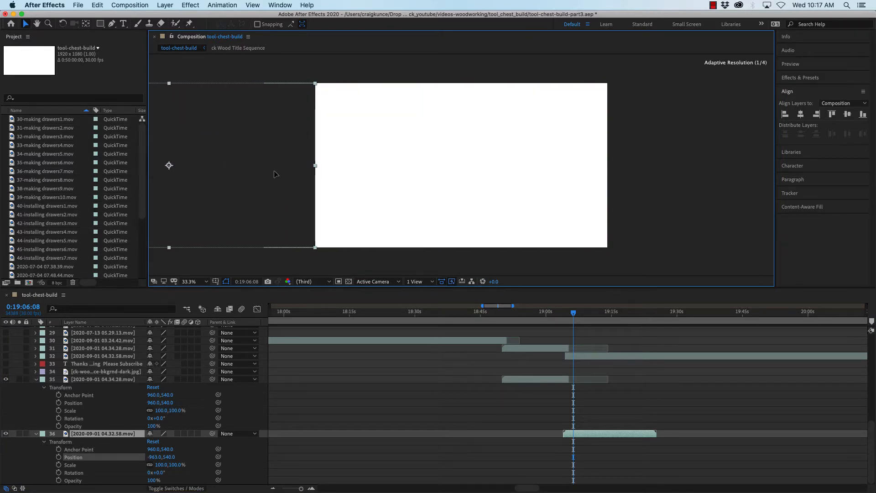
key(Right)
key(Right)
key(Right)
key(Right)
key(Right)
key(Right)
key(Right)
key(Right)
key(Right)
key(Right)
key(Right)
key(Right)
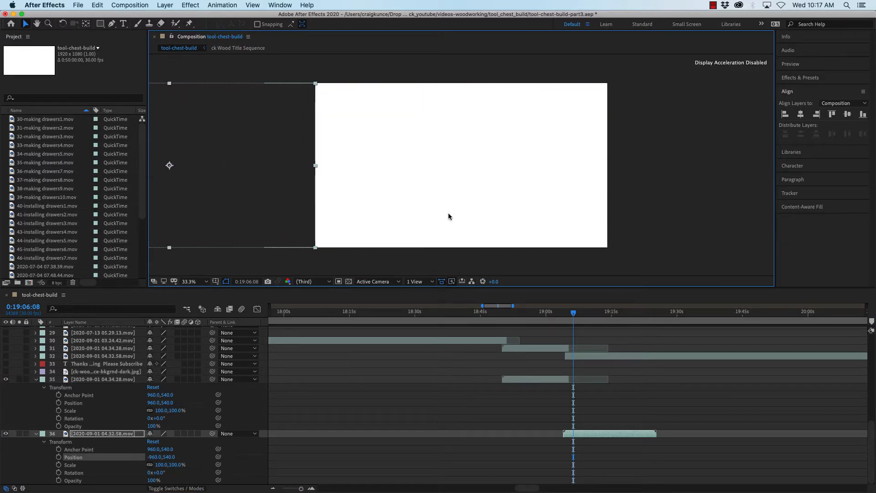
key(Left)
key(Left)
key(Left)
key(Left)
key(Left)
key(Left)
key(Left)
key(Left)
key(Left)
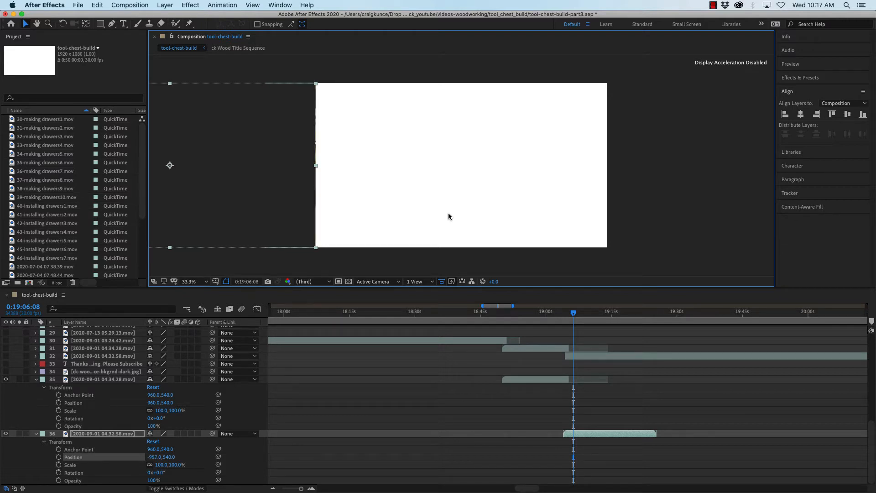
key(Left)
key(Left)
key(Left)
- Enable Position keyframing for both layers 35 and 36 at 0:19:03:29, where the clips begin to overlap
mouse_move(574, 314)
mouse_down()
mouse_move(552, 315)
mouse_move(564, 313)
mouse_up()
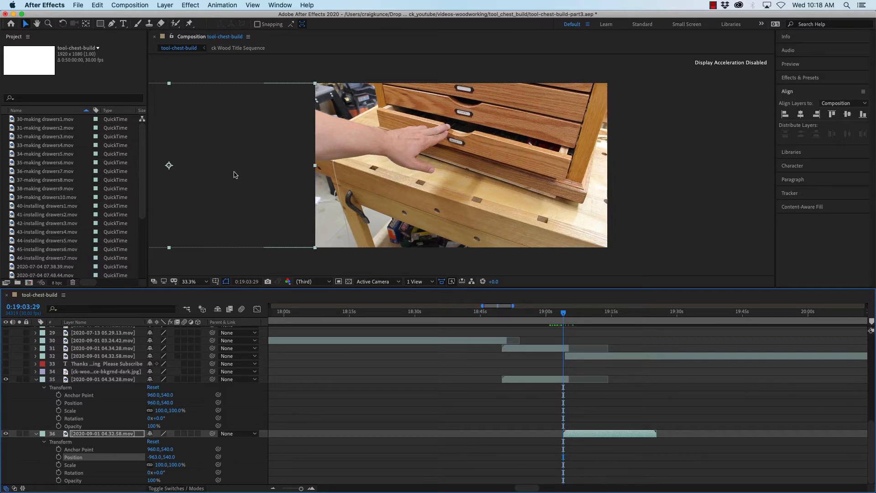
shift+click(527, 382)
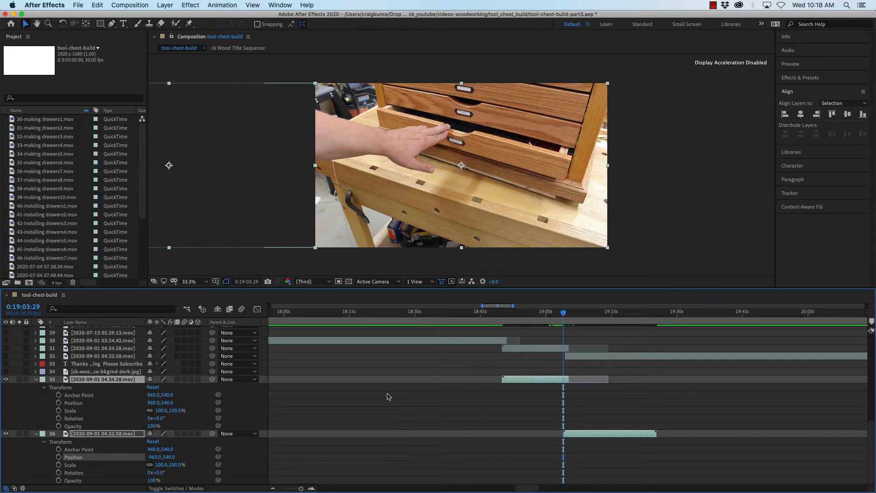
click(58, 403)
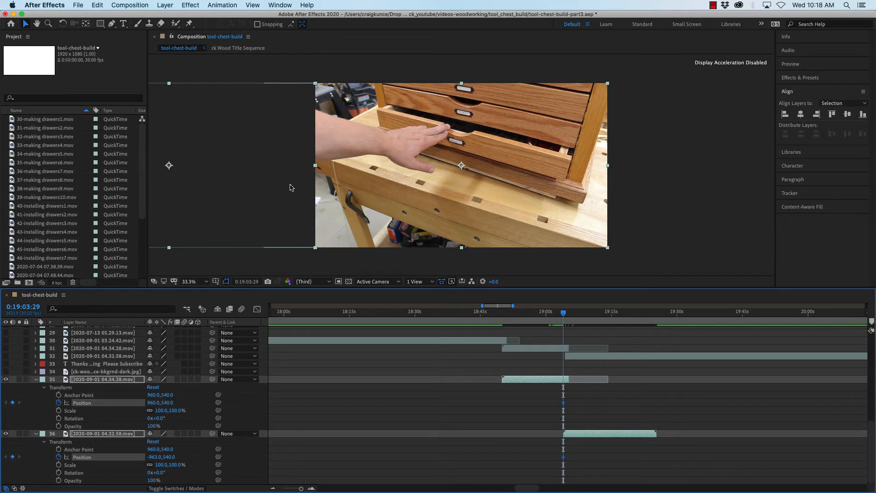
- At 0:19:05:09, keyframe both clips shifted right, with layer 35 at 2883, 540 and layer 36 at 960, 540
drag(565, 315, 570, 315)
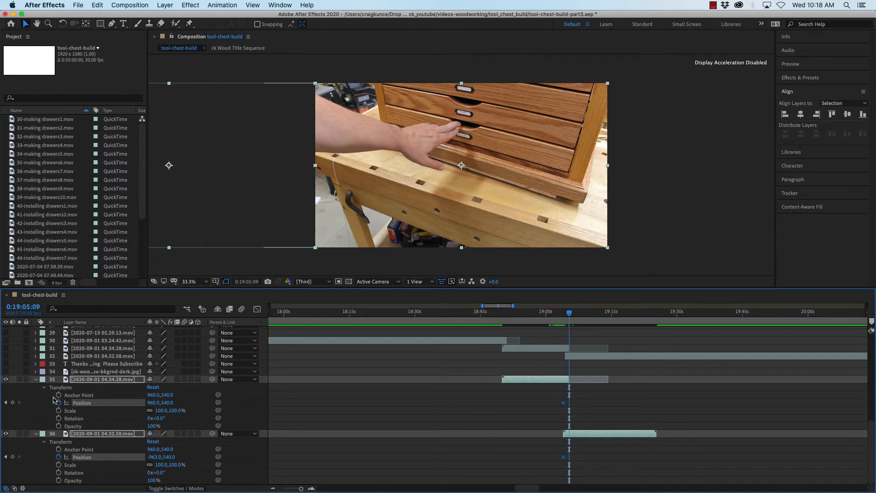
click(12, 403)
drag(322, 217, 616, 231)
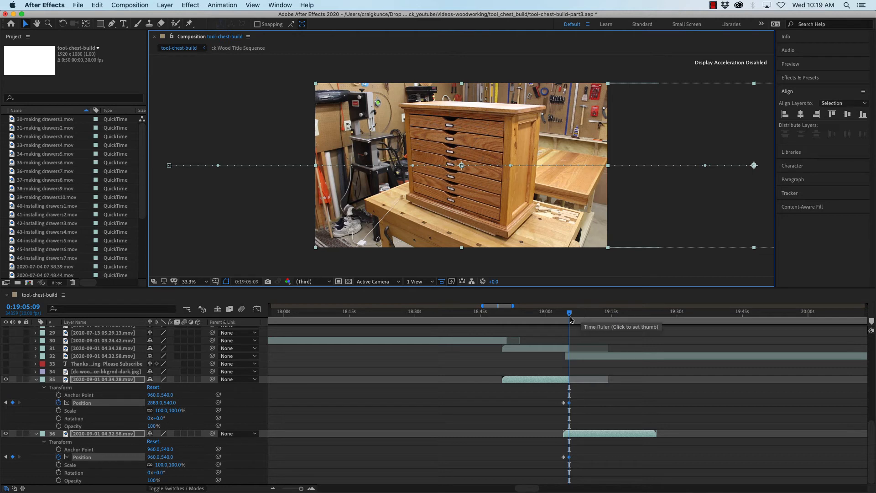
- Preview the slide transition between the two clips from 0:19:02:18
drag(571, 314, 557, 314)
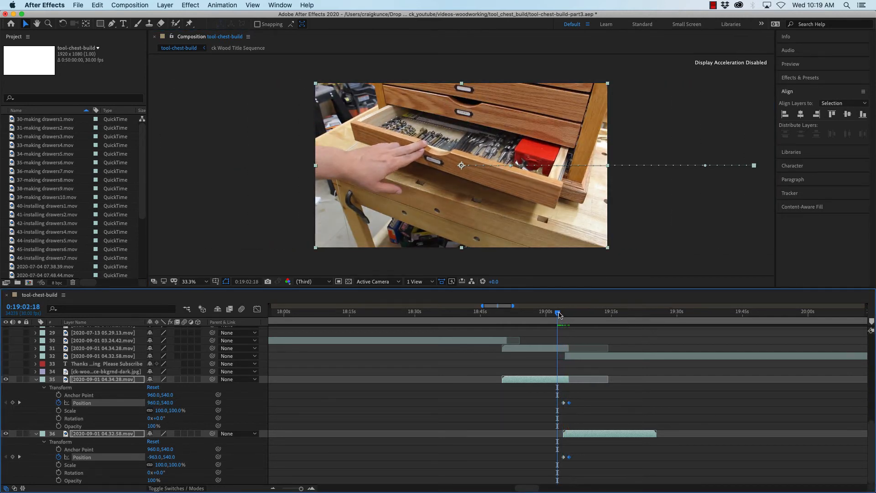
key(space)
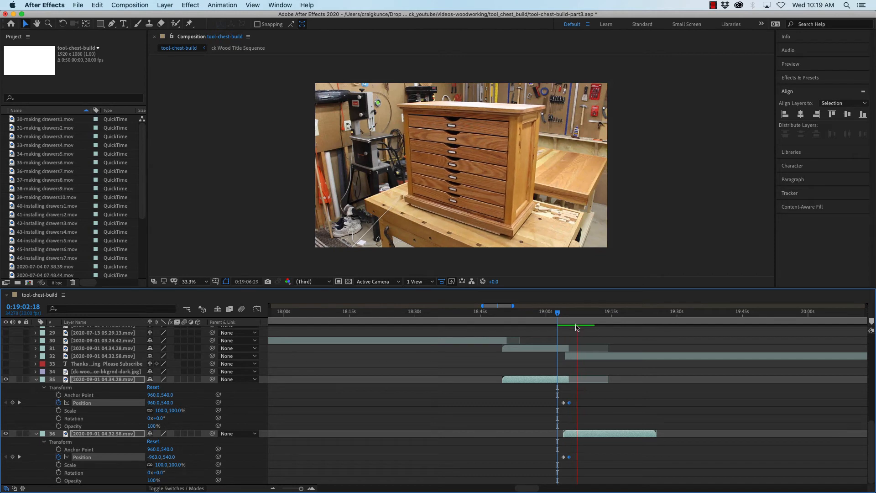
click(558, 315)
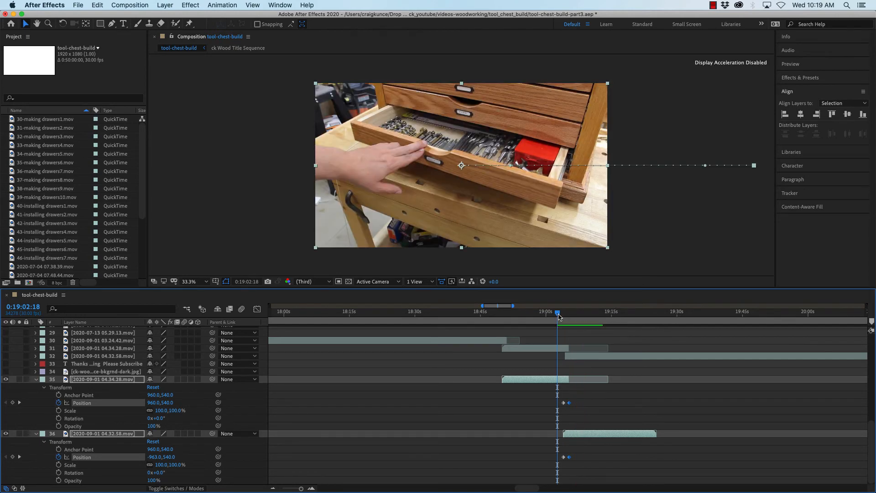
- Nudge only layer 36's starting Position keyframe at 0:19:03:29 right to -957, 540
mouse_move(558, 316)
mouse_down()
mouse_move(581, 316)
mouse_move(564, 315)
mouse_up()
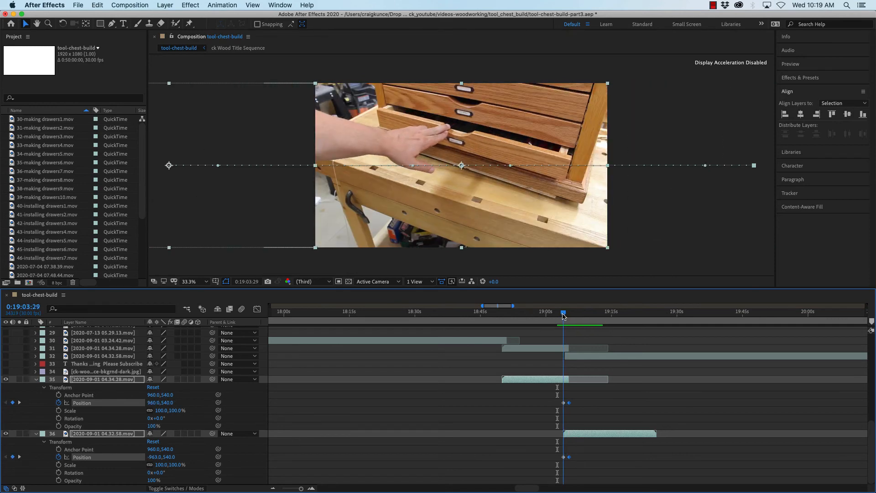
click(592, 419)
click(593, 434)
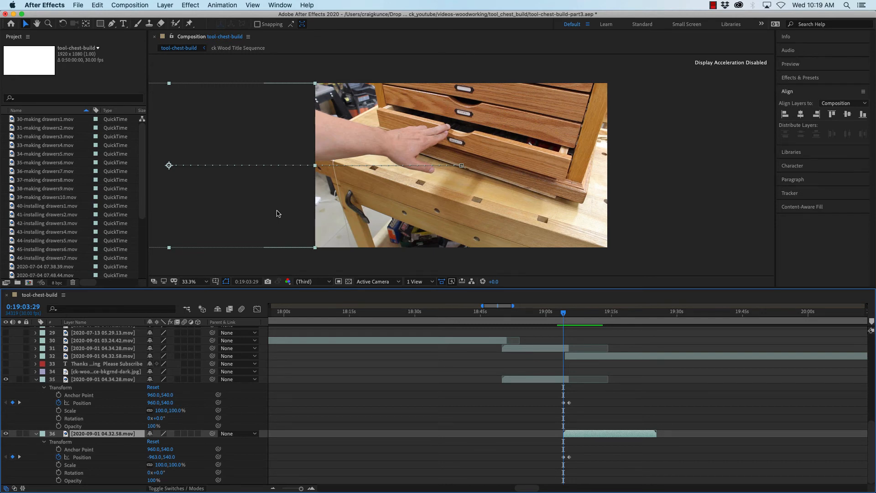
key(Right)
key(Right)
key(Right)
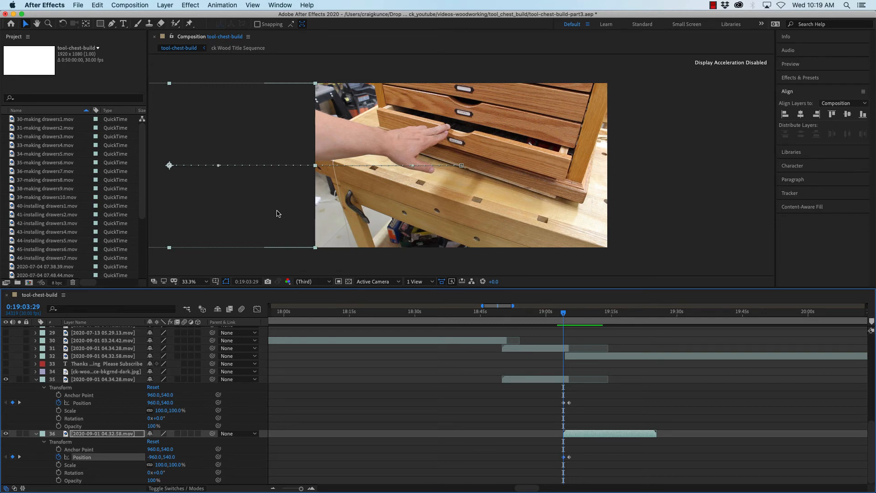
drag(563, 315, 562, 316)
key(Right)
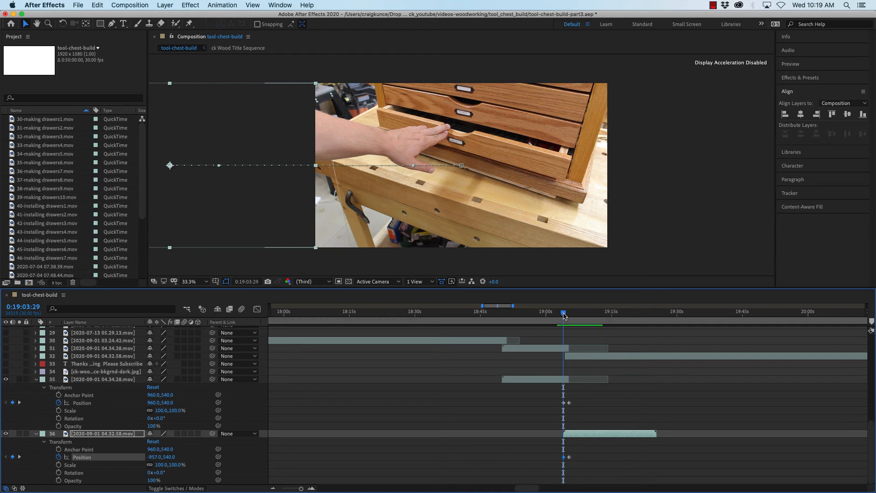
- Play back the adjusted slide transition from 0:19:03:01 to check the edge between the clips
drag(566, 314, 561, 316)
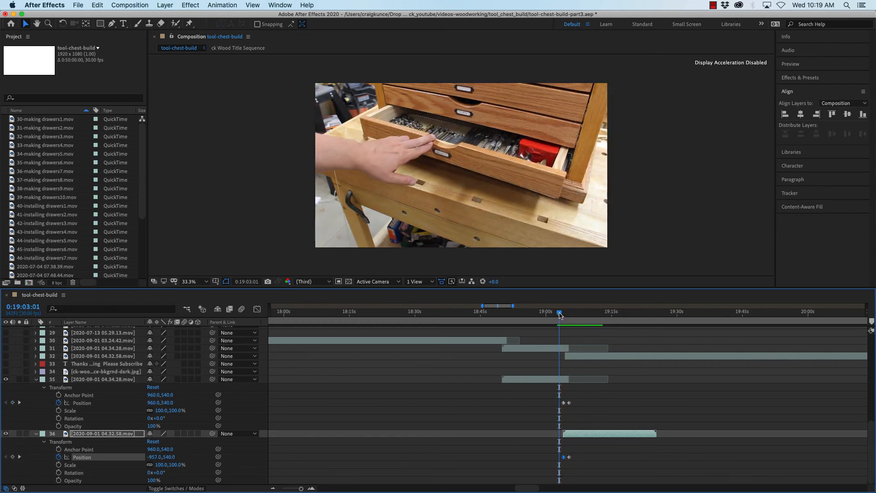
key(space)
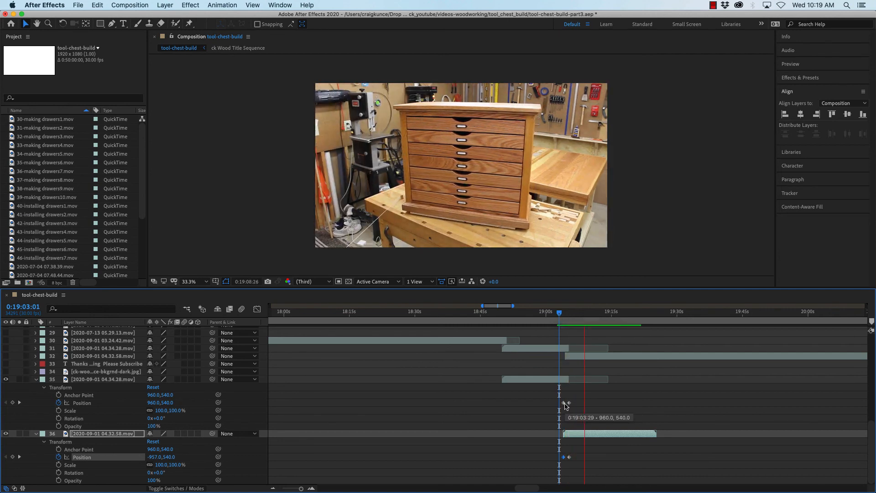
drag(576, 315, 554, 316)
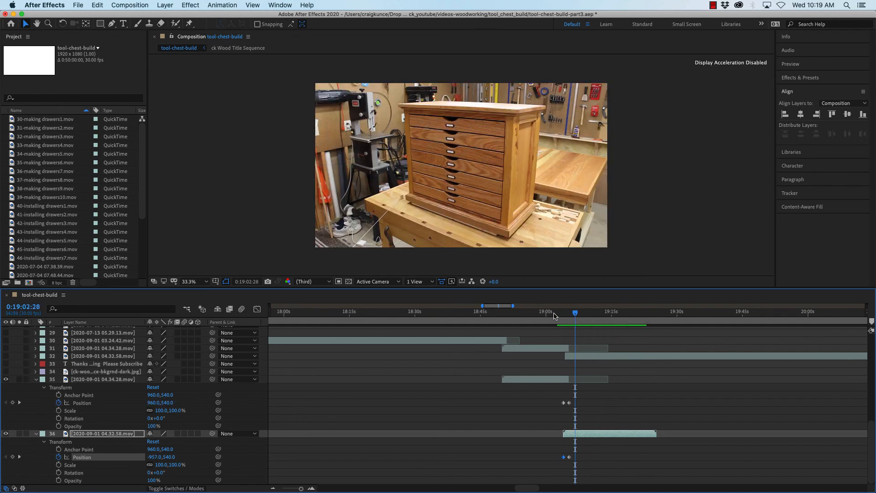